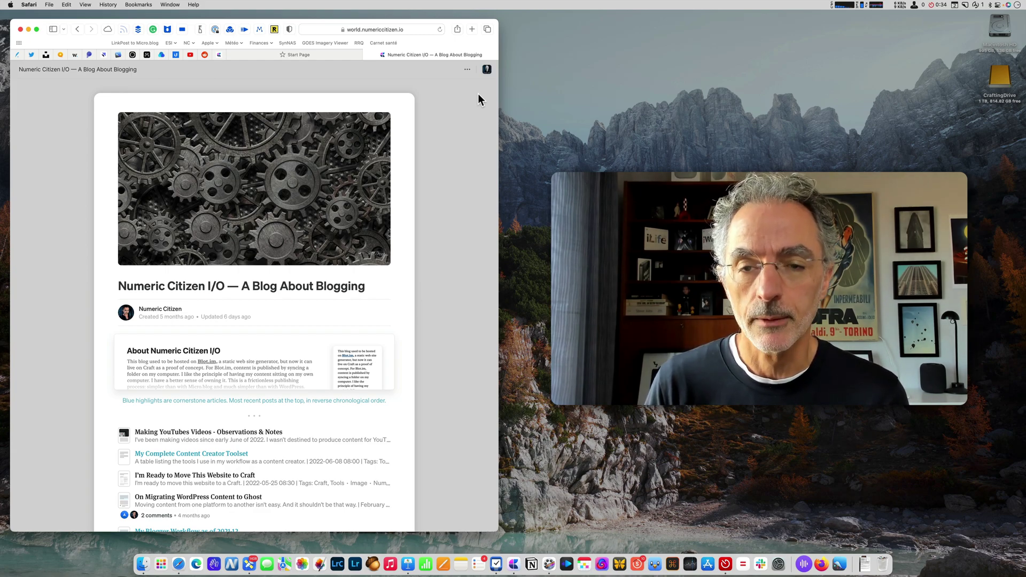
# Browse the published blog in Safari, scrolling down through its content and back up.
pyautogui.click(443, 131)
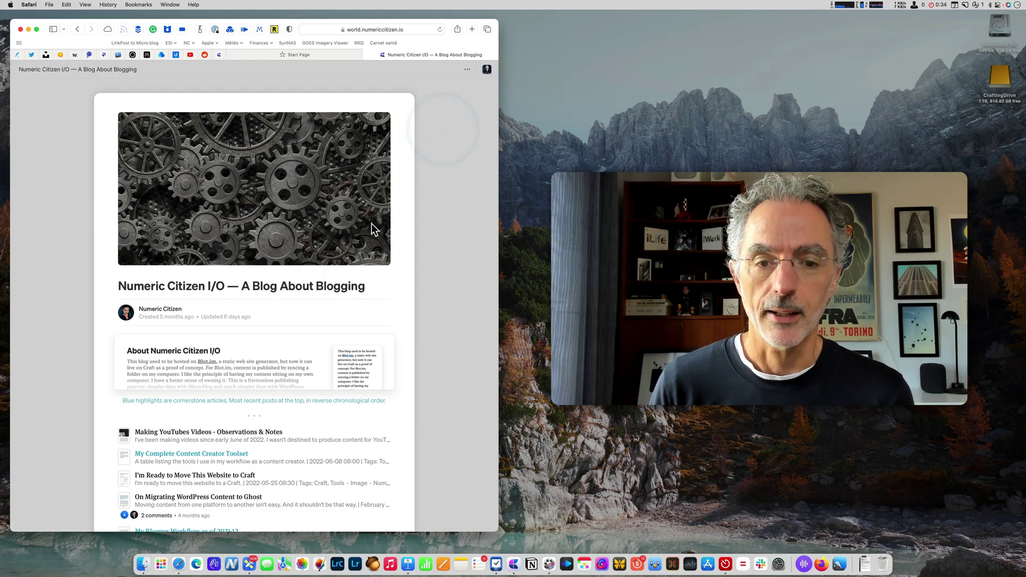
pyautogui.click(423, 232)
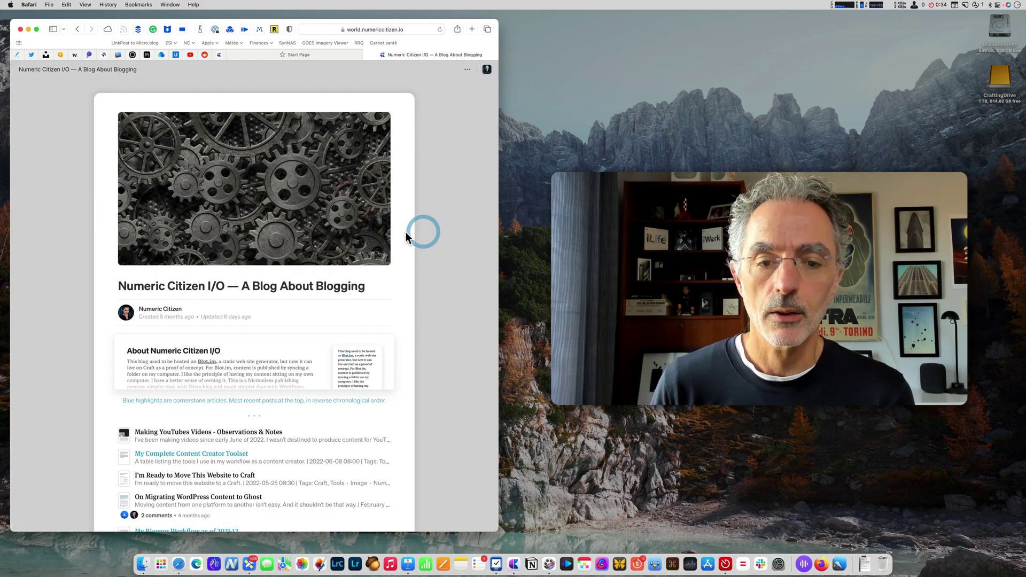
pyautogui.click(387, 300)
pyautogui.scroll(-3, 386, 302)
pyautogui.scroll(-10, 386, 301)
pyautogui.scroll(-10, 386, 302)
pyautogui.scroll(-10, 386, 302)
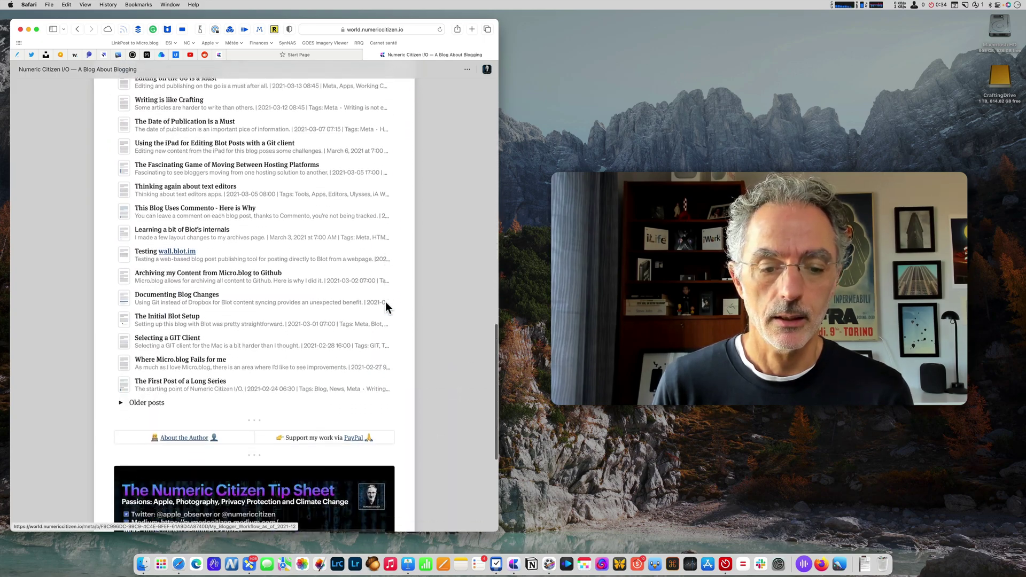
pyautogui.scroll(-4, 386, 301)
pyautogui.scroll(-5, 386, 302)
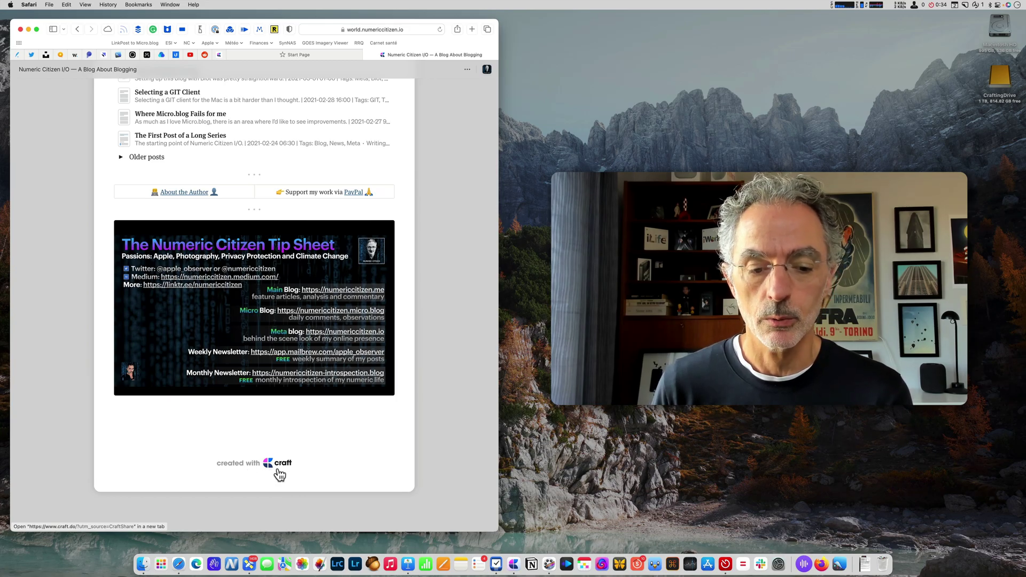
pyautogui.scroll(3, 288, 447)
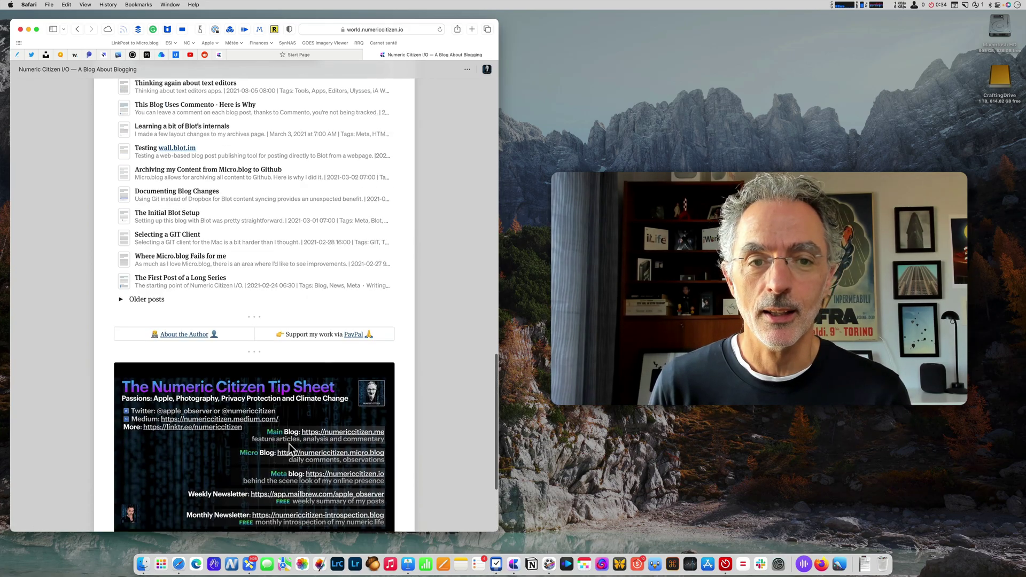
pyautogui.scroll(4, 289, 446)
pyautogui.scroll(5, 288, 446)
pyautogui.scroll(5, 289, 446)
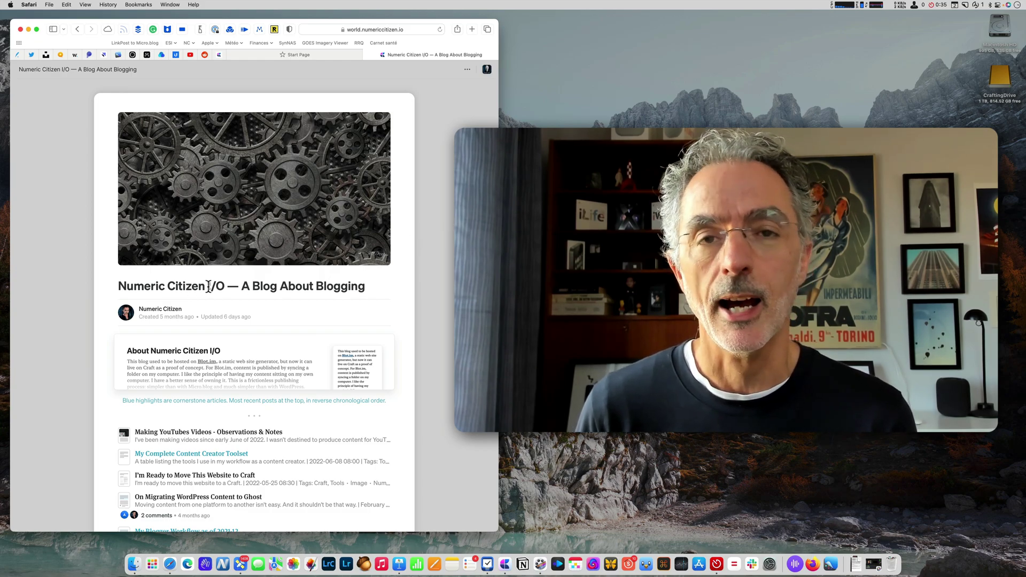
# Highlight the custom domain world.numericcitizen.io in the address bar, then bring up The Craft Bible.
pyautogui.click(376, 29)
pyautogui.click(340, 29)
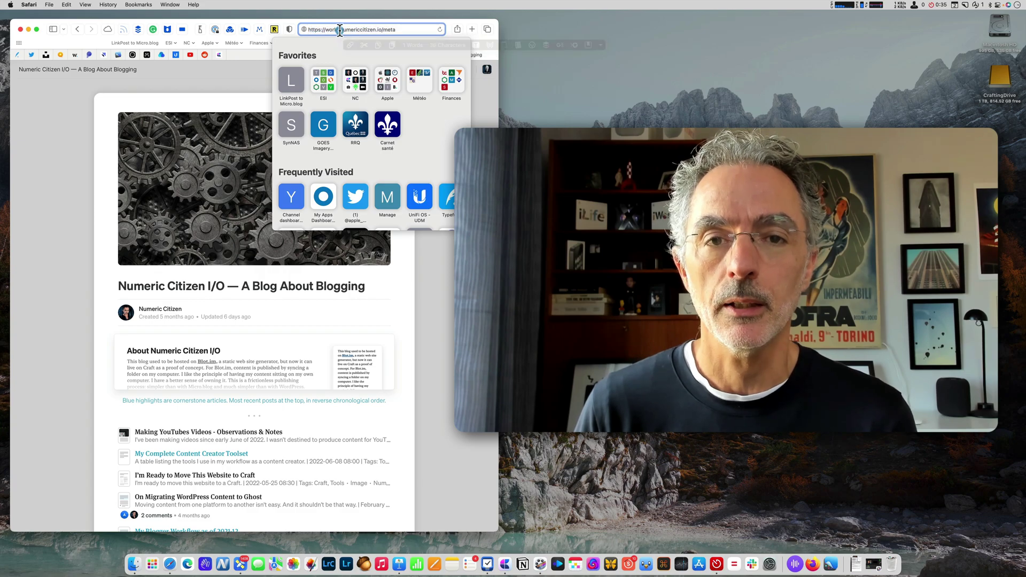
pyautogui.moveTo(383, 29); pyautogui.dragTo(324, 29)
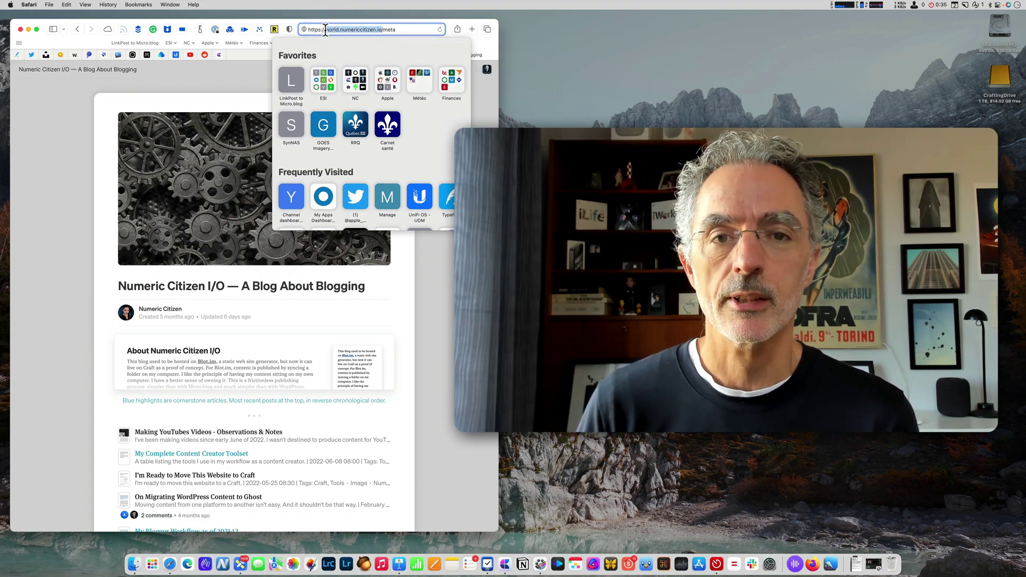
pyautogui.click(276, 76)
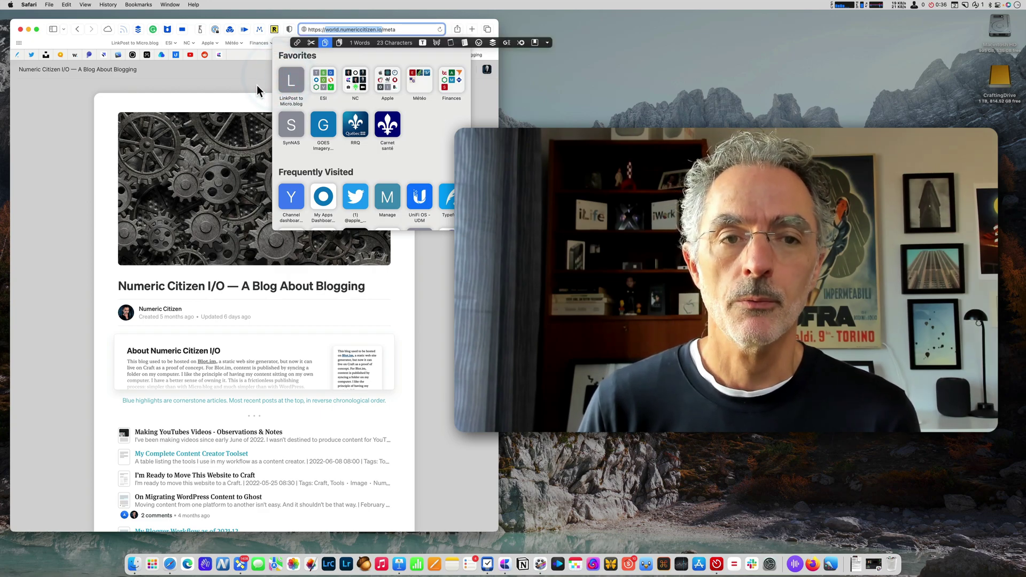
pyautogui.click(256, 81)
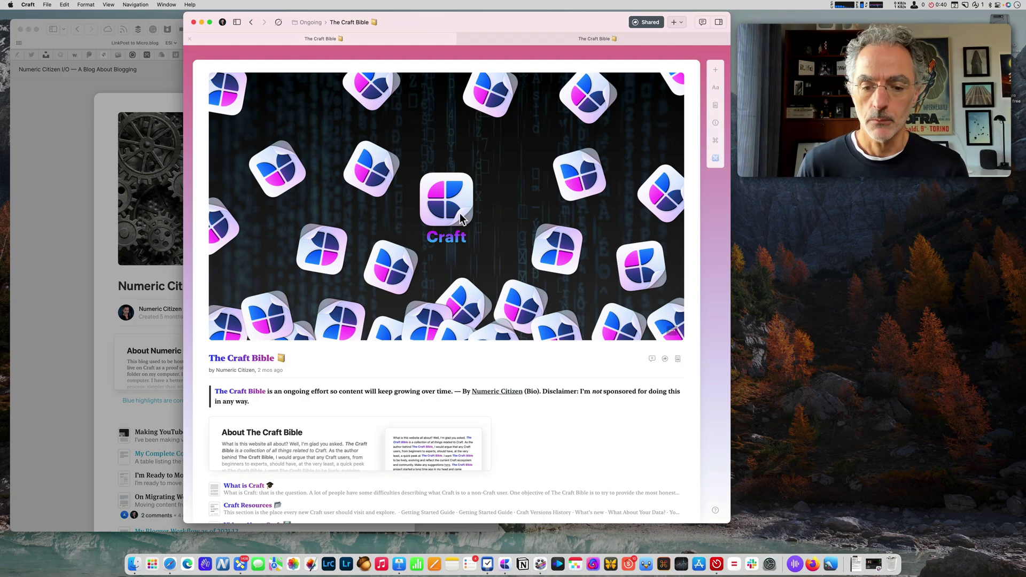
# Open the Page Info panel for The Craft Bible from the right sidebar.
pyautogui.click(716, 123)
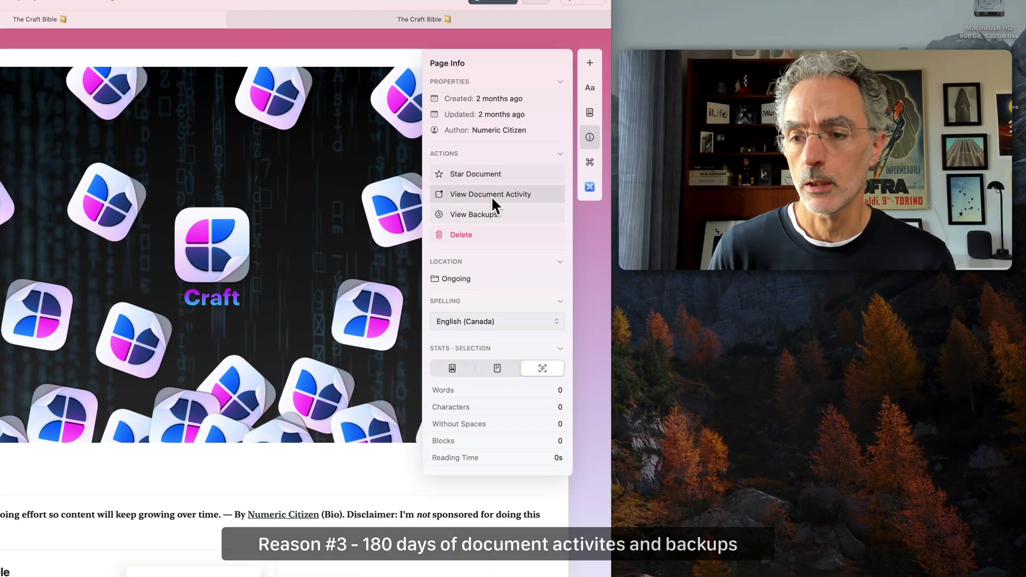
# Scroll through The Craft Bible's 180-day activity history, then dismiss the list.
pyautogui.click(492, 196)
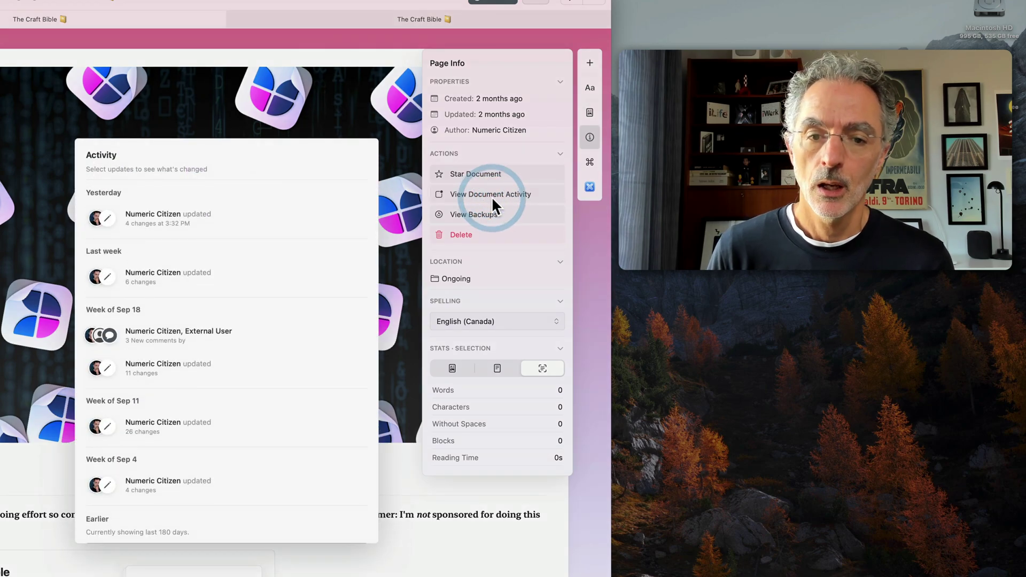
pyautogui.scroll(-2, 182, 232)
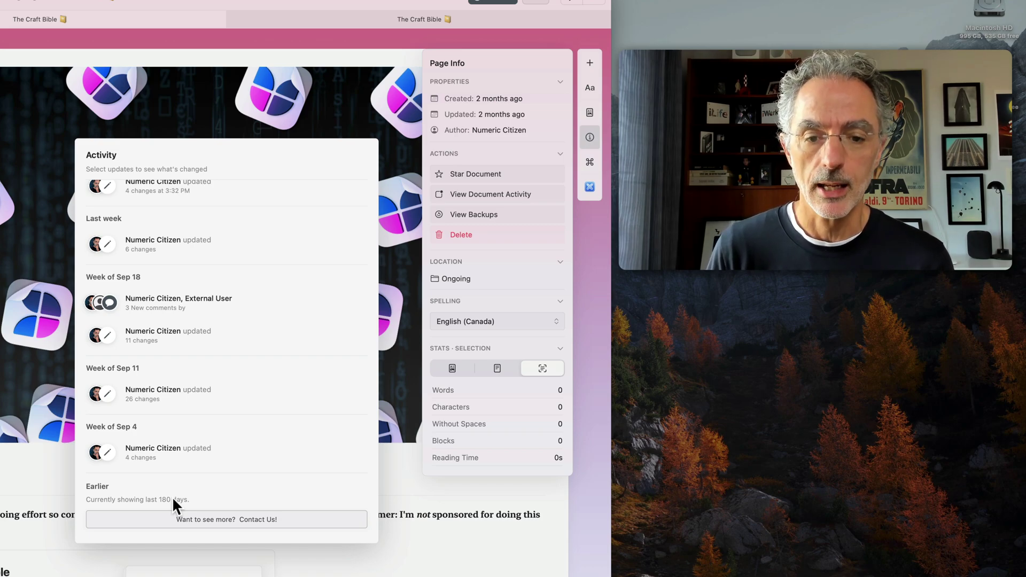
pyautogui.scroll(2, 194, 434)
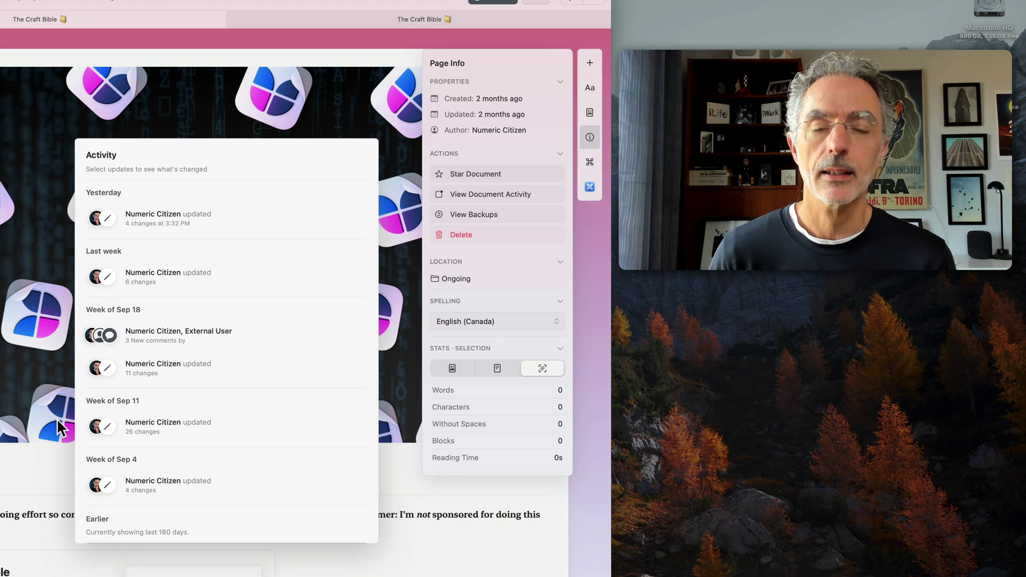
pyautogui.click(55, 454)
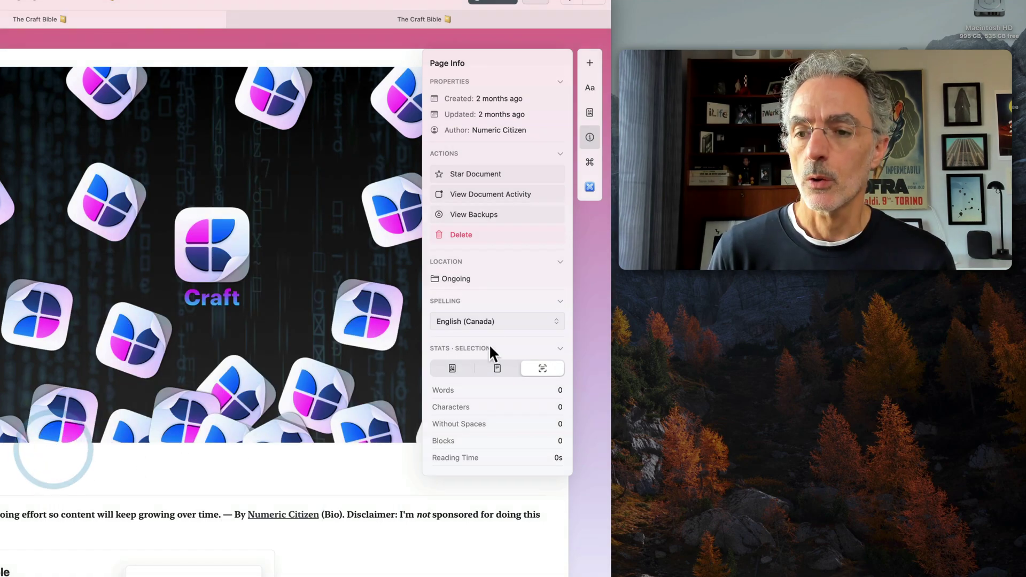
pyautogui.click(483, 215)
pyautogui.scroll(-2, 206, 299)
pyautogui.scroll(-10, 205, 294)
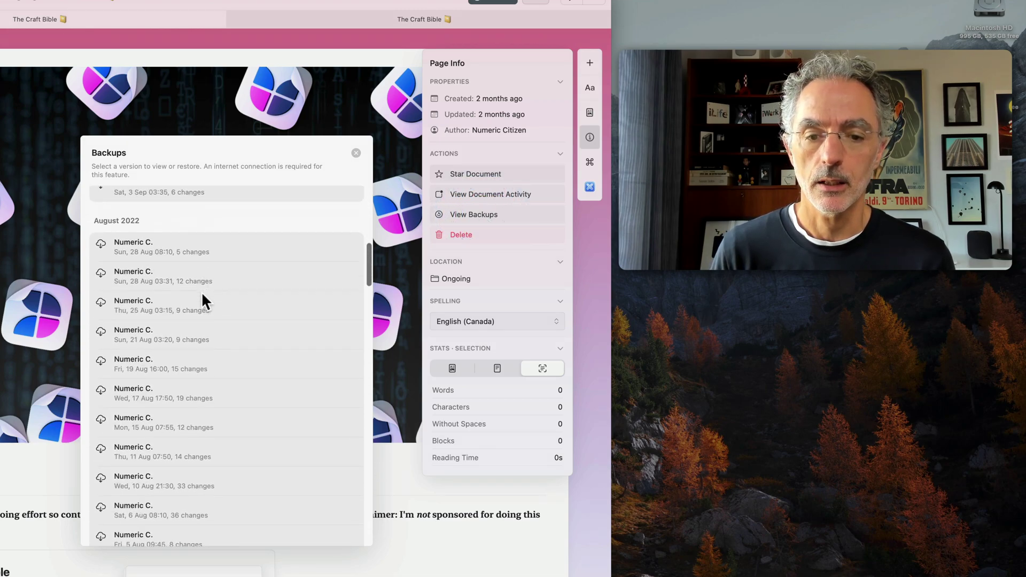
pyautogui.scroll(-10, 201, 291)
pyautogui.scroll(-10, 205, 296)
pyautogui.scroll(-5, 205, 297)
pyautogui.scroll(-5, 206, 297)
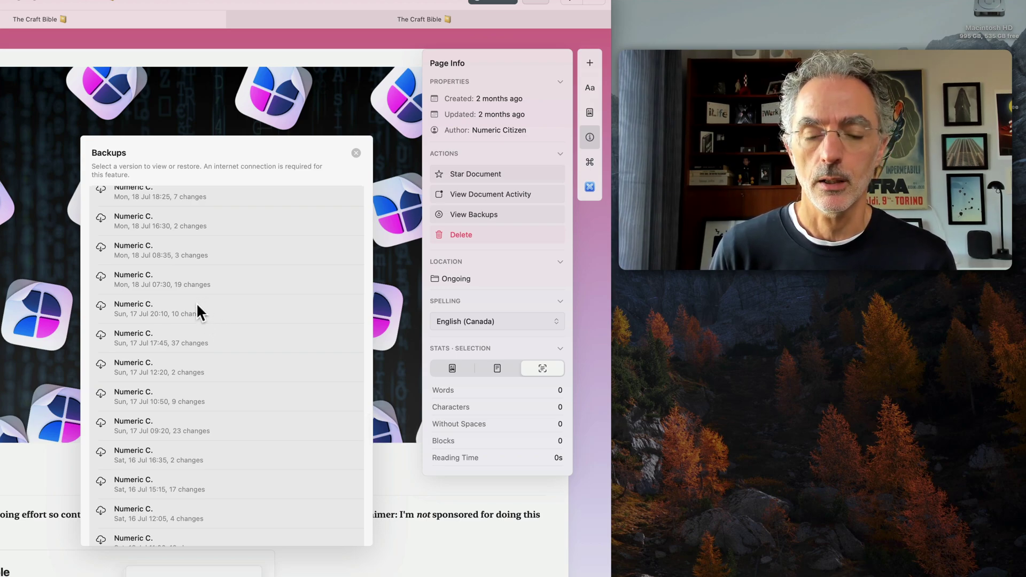
pyautogui.scroll(-5, 202, 343)
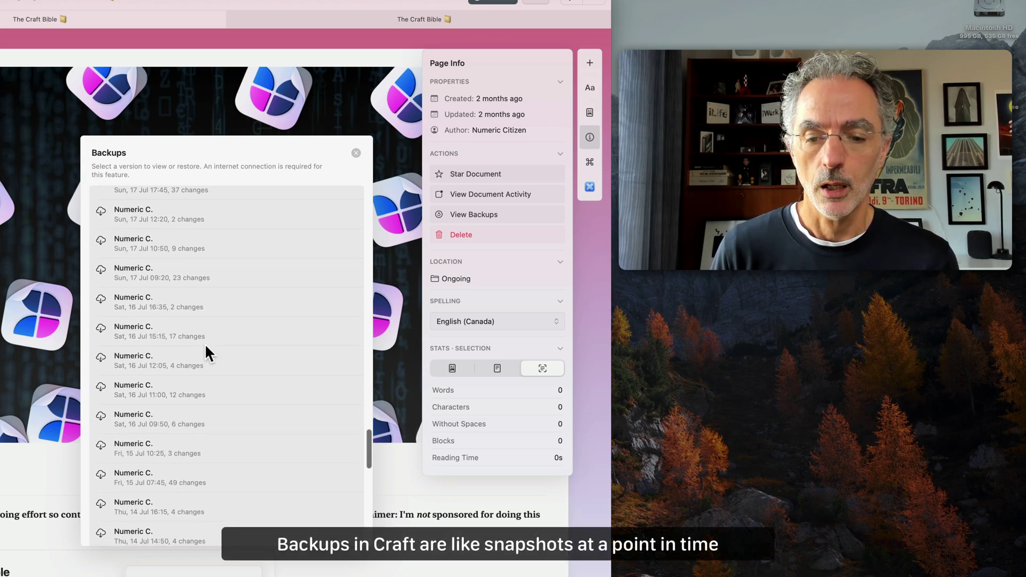
pyautogui.scroll(-5, 204, 343)
pyautogui.scroll(-3, 204, 344)
pyautogui.scroll(-5, 205, 344)
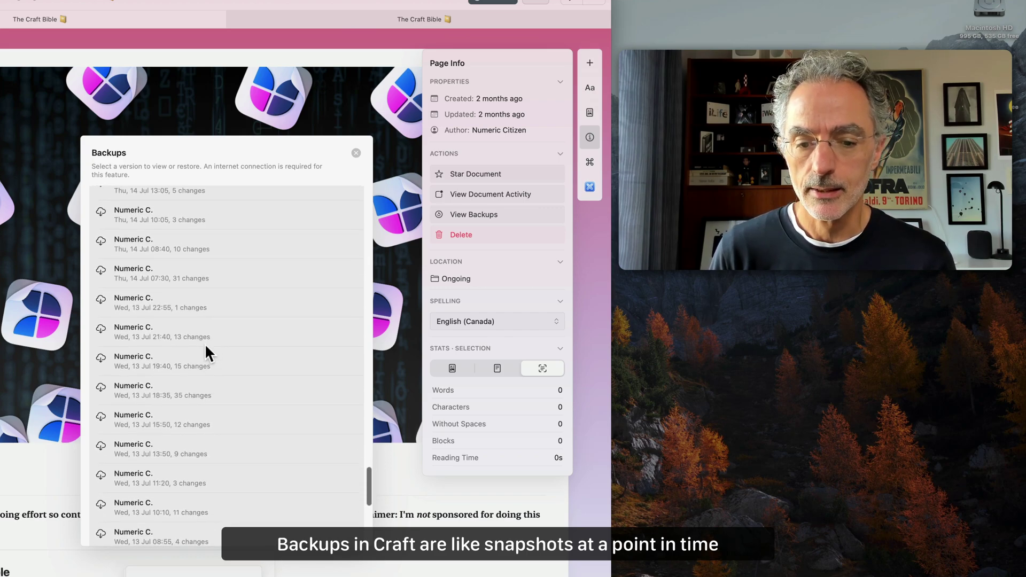
pyautogui.scroll(-5, 204, 344)
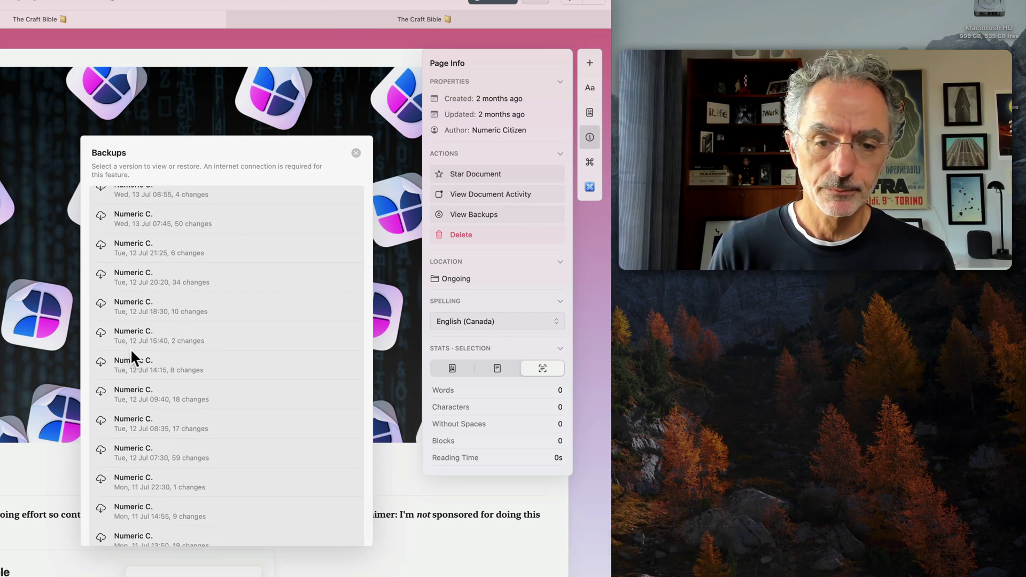
pyautogui.click(159, 332)
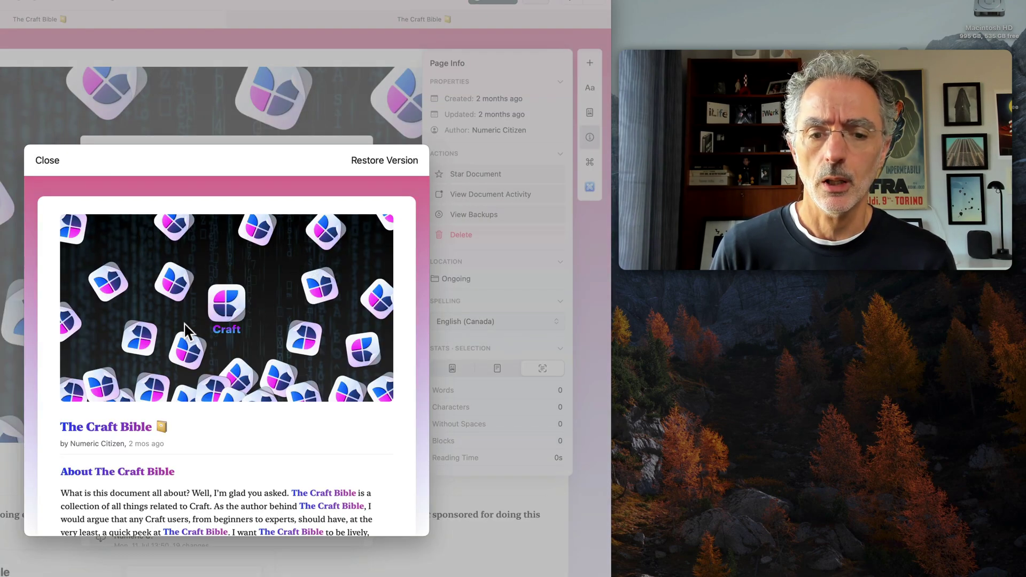
pyautogui.scroll(-3, 177, 347)
pyautogui.scroll(-4, 175, 352)
pyautogui.scroll(-4, 177, 352)
pyautogui.scroll(-3, 178, 351)
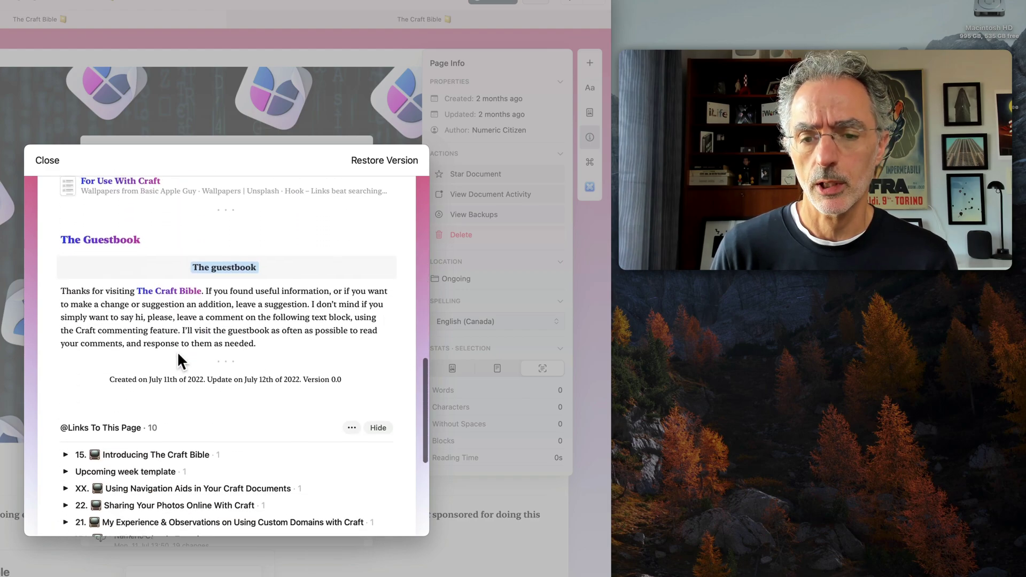
pyautogui.scroll(-3, 177, 352)
pyautogui.scroll(2, 177, 351)
pyautogui.scroll(10, 178, 352)
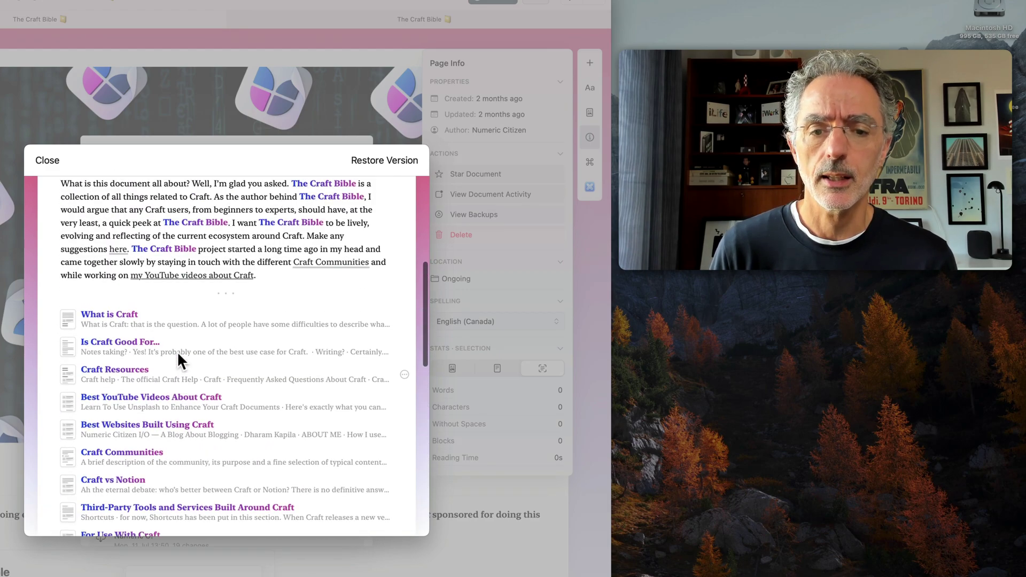
pyautogui.scroll(5, 178, 351)
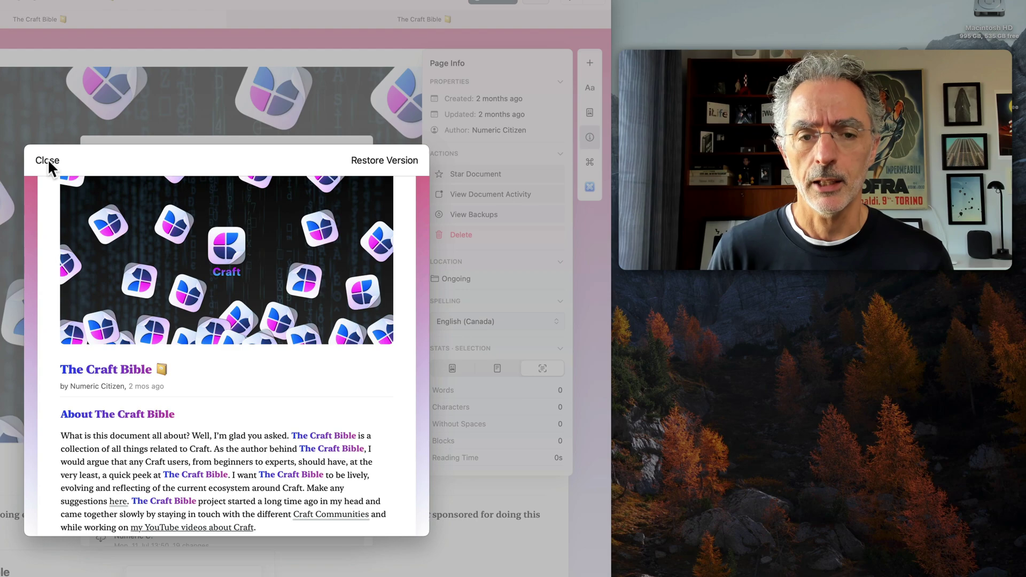
pyautogui.click(47, 160)
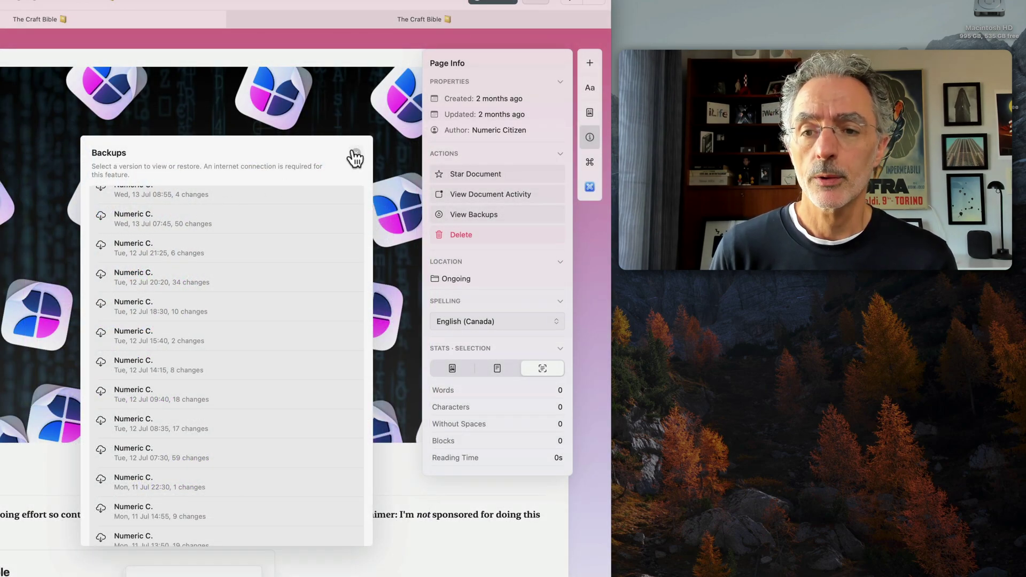
# Close the backups list and show the Share options with the public link and 787 readers.
pyautogui.click(356, 156)
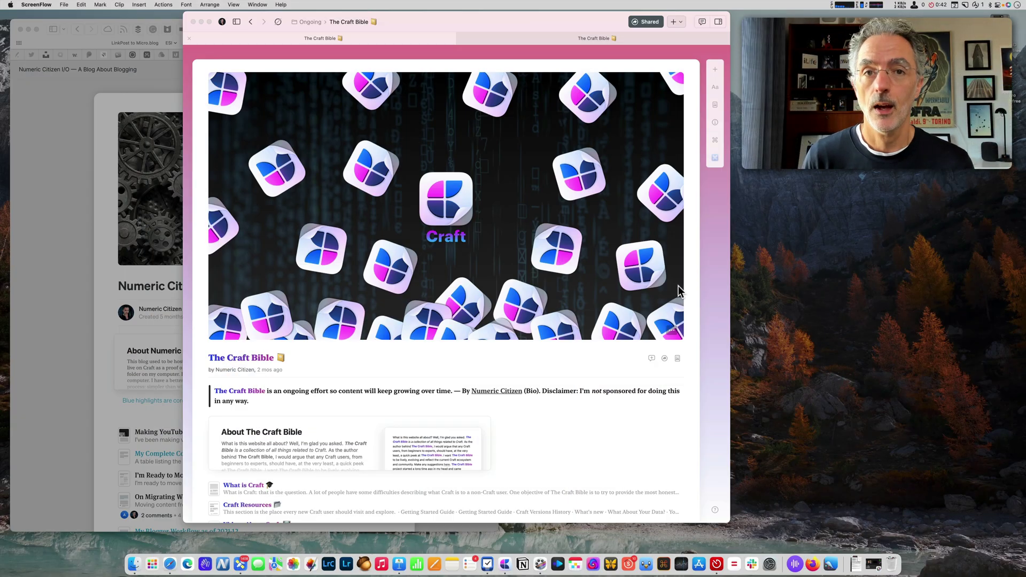
pyautogui.click(647, 20)
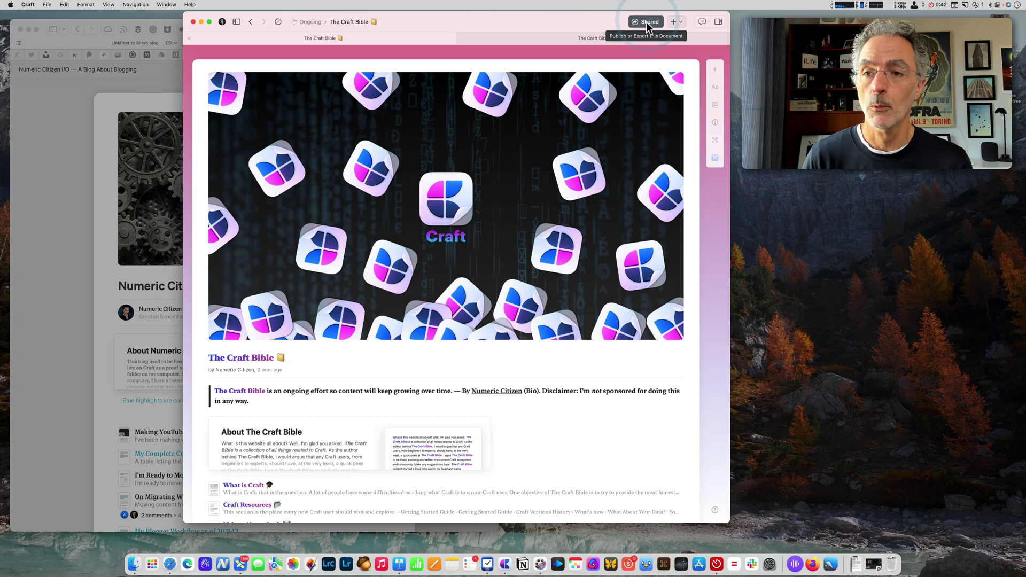
pyautogui.click(647, 22)
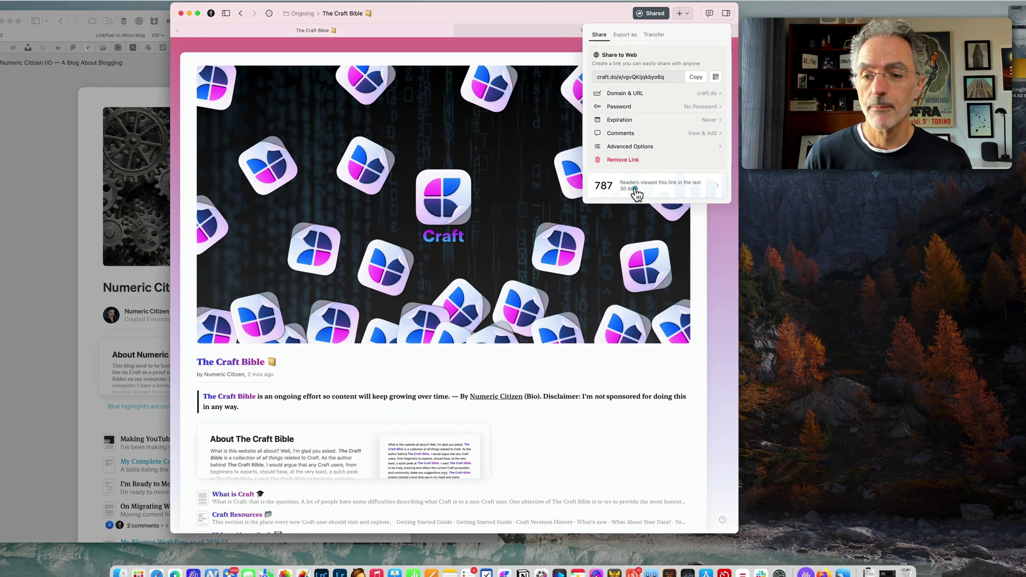
# Open the 787-reader analytics, view the full Top Pages list, then return to the overview.
pyautogui.click(632, 193)
pyautogui.moveTo(494, 313)
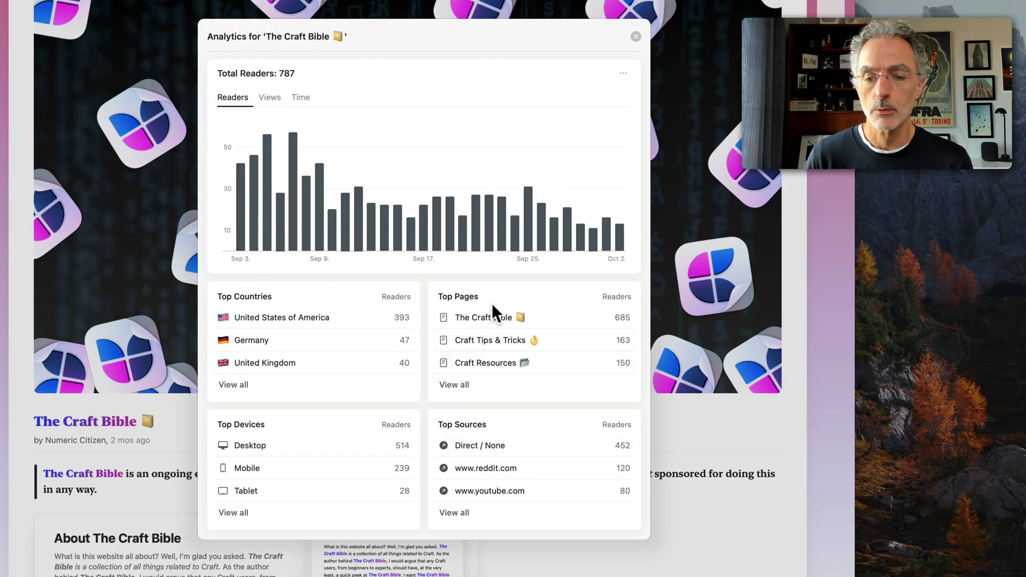
pyautogui.click(456, 387)
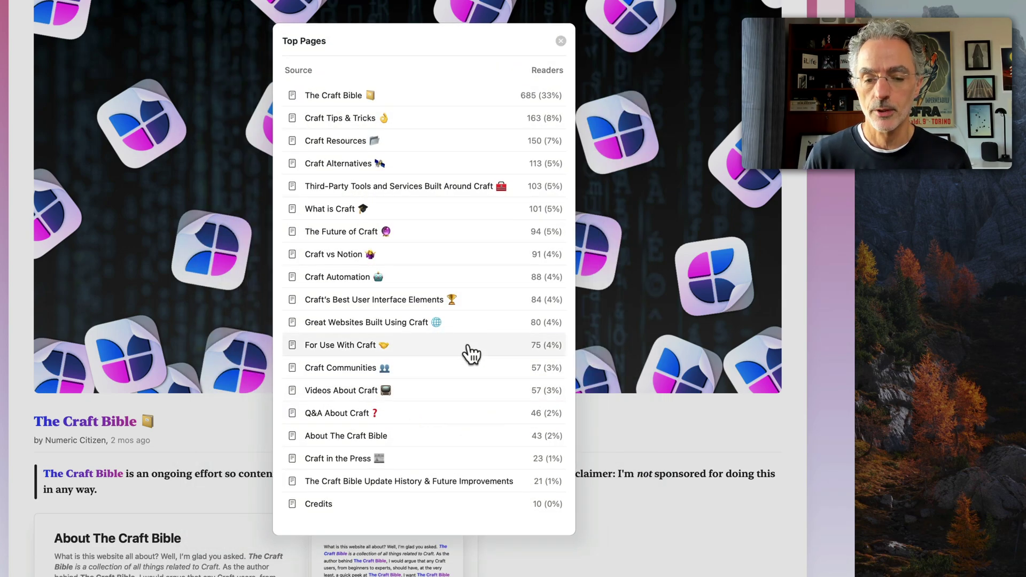
pyautogui.click(561, 41)
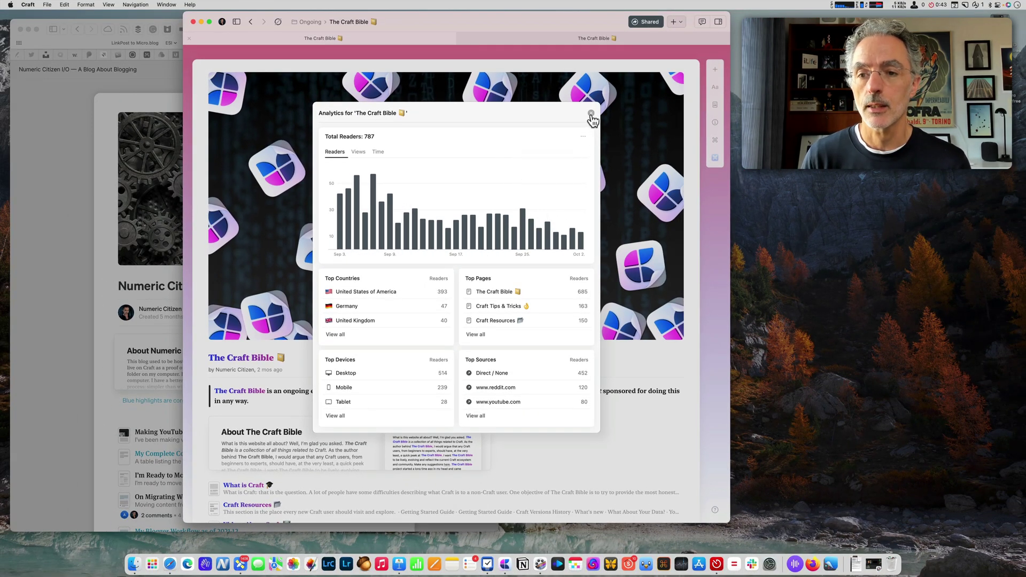
# Close the Analytics dialog to return to The Craft Bible's cover image.
pyautogui.click(591, 113)
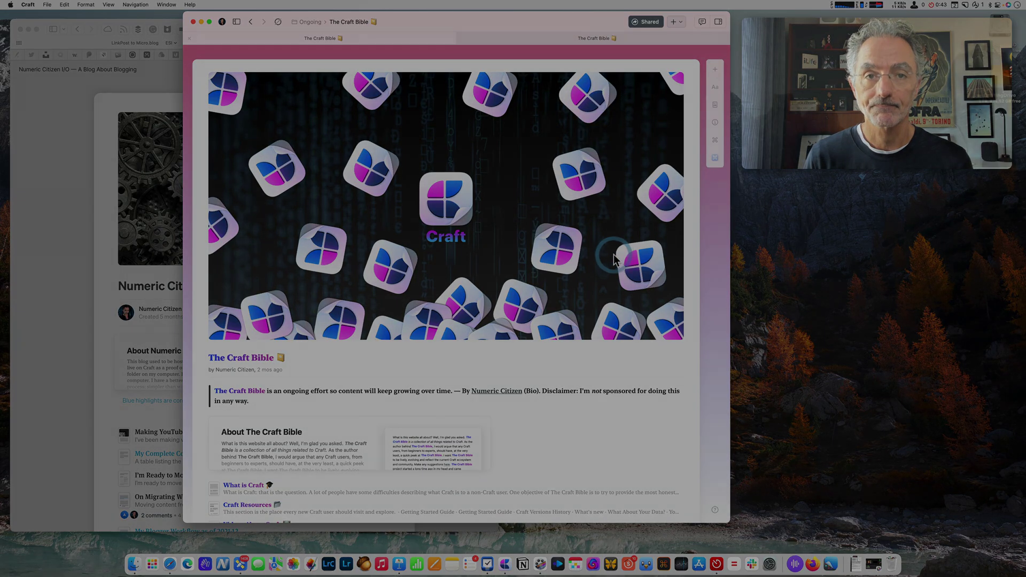